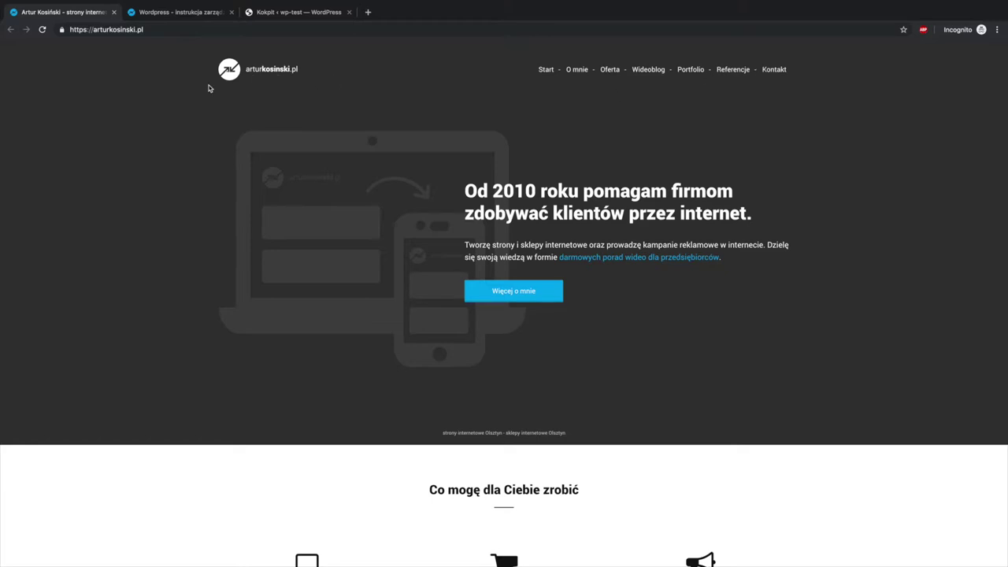
# - Open the wp-test site's WordPress updates page and examine the core version, plugin and theme update sections
pyautogui.click(305, 11)
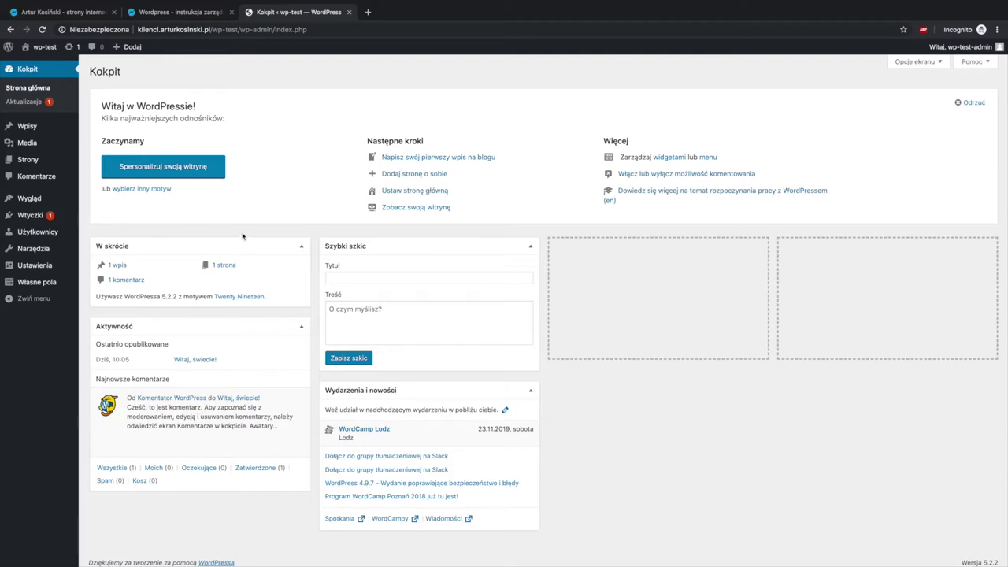
pyautogui.click(25, 104)
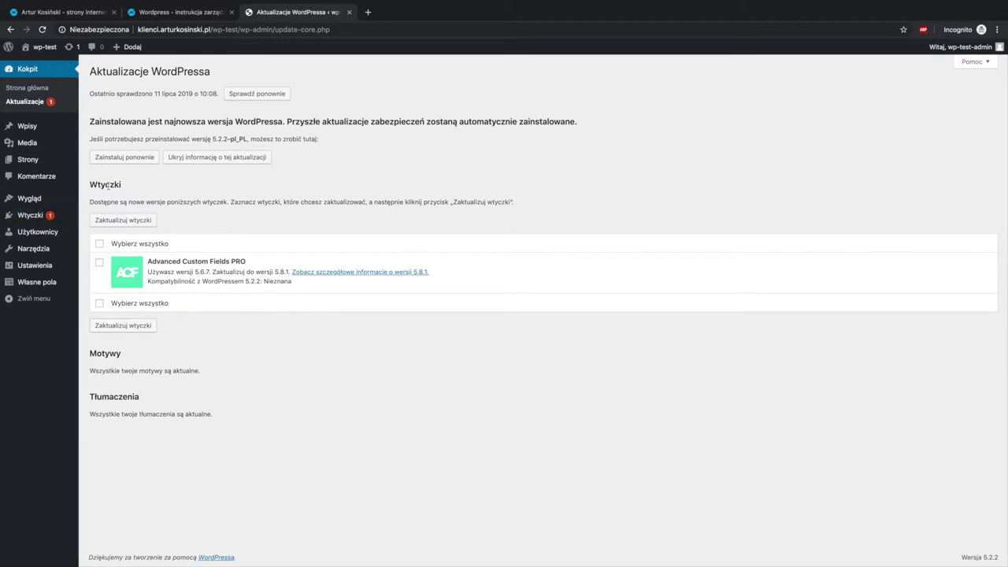
pyautogui.doubleClick(105, 184)
pyautogui.click(157, 202)
pyautogui.doubleClick(100, 354)
pyautogui.click(144, 406)
pyautogui.moveTo(105, 121); pyautogui.dragTo(265, 125)
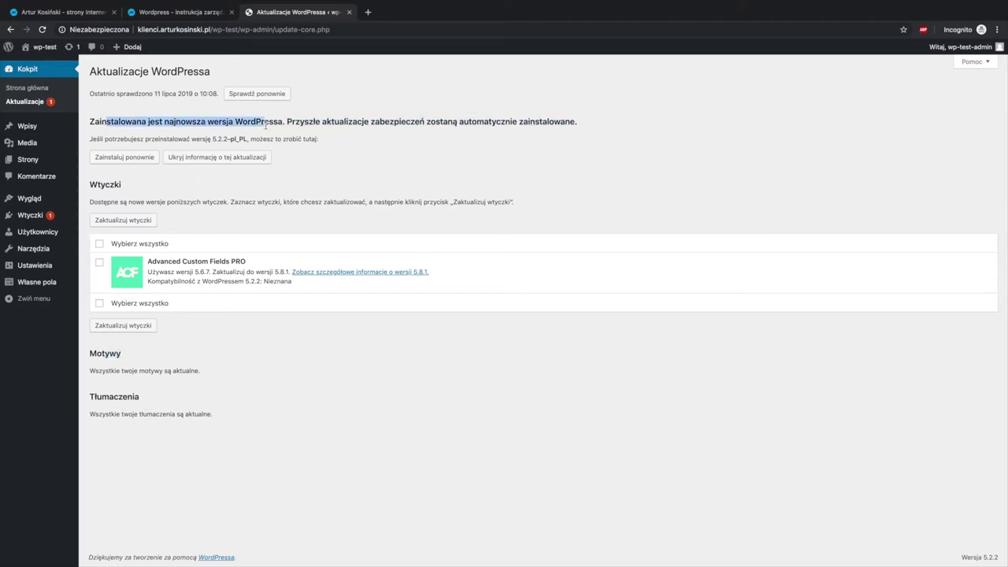
pyautogui.click(265, 124)
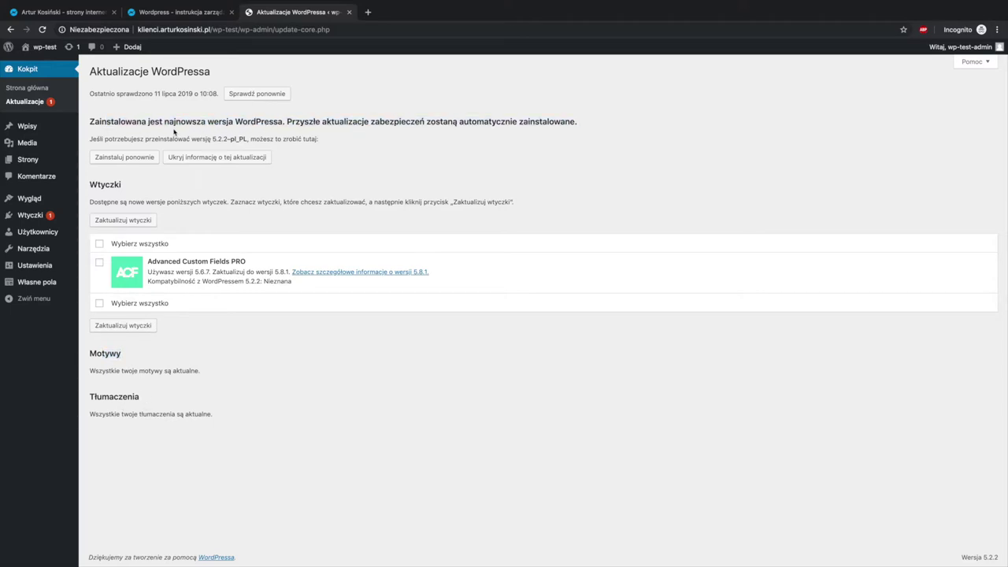
pyautogui.moveTo(212, 138); pyautogui.dragTo(229, 139)
pyautogui.click(228, 139)
# - Select all listed plugins and update Advanced Custom Fields PRO
pyautogui.click(99, 243)
pyautogui.click(122, 223)
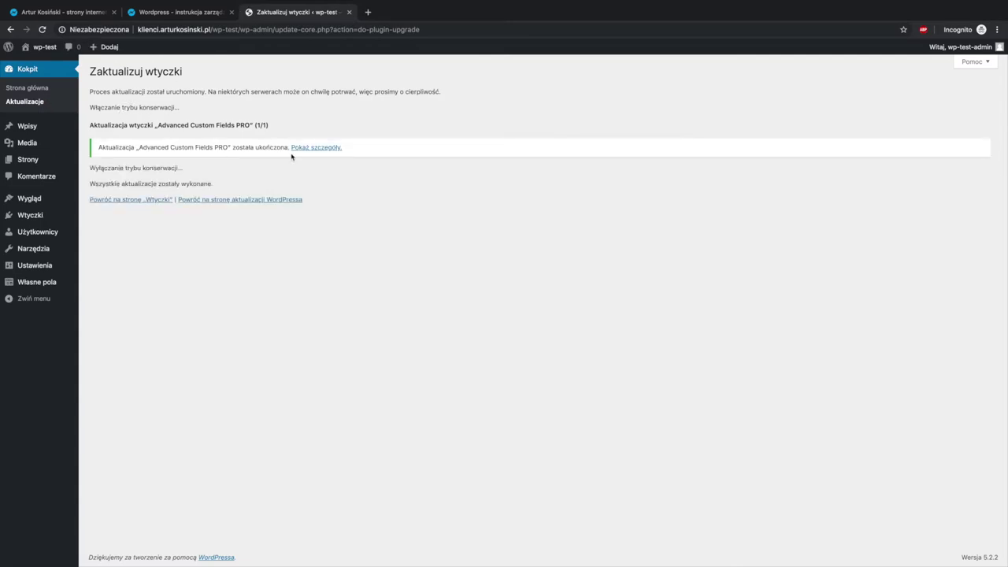
# - Review the plugin update's maintenance mode and completion messages, and check the WordPress updates page again
pyautogui.moveTo(95, 166); pyautogui.dragTo(211, 184)
pyautogui.click(206, 179)
pyautogui.moveTo(126, 183); pyautogui.dragTo(218, 187)
pyautogui.click(218, 187)
pyautogui.moveTo(118, 183); pyautogui.dragTo(202, 184)
pyautogui.click(195, 181)
pyautogui.moveTo(97, 167); pyautogui.dragTo(180, 168)
pyautogui.click(180, 168)
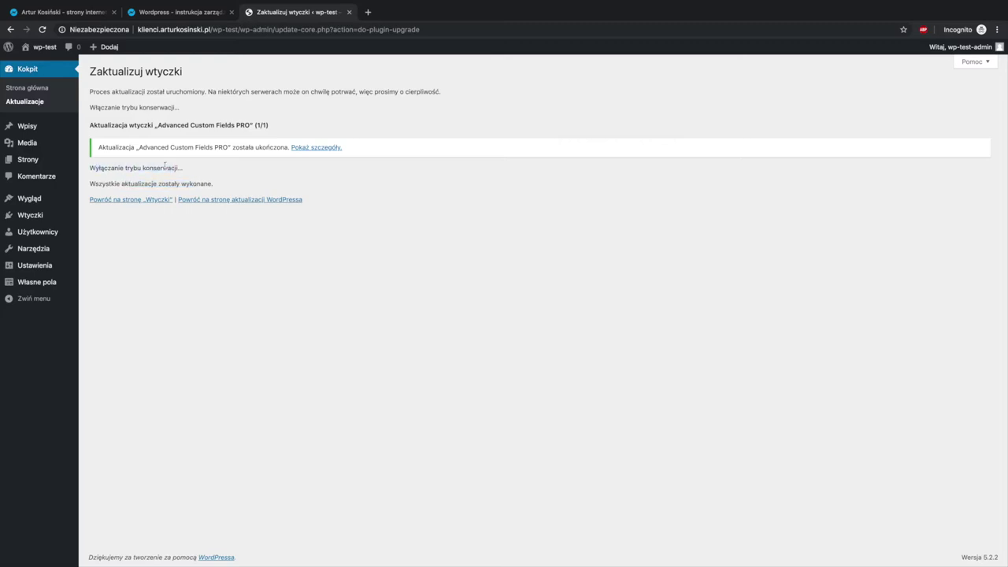
pyautogui.click(35, 103)
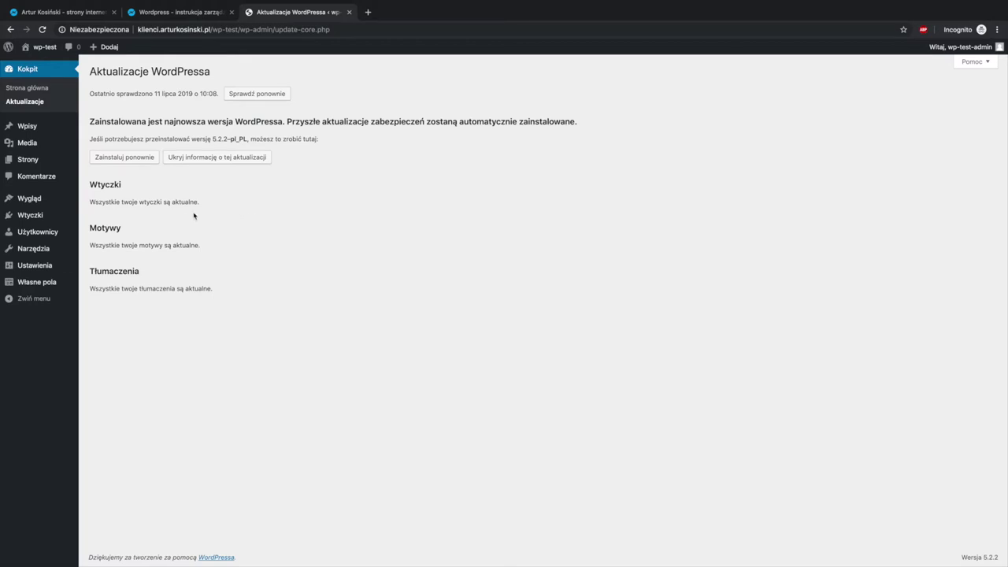
# - Open the updates page of the custom fields plugin (Własne pola) and examine its licence key section
pyautogui.moveTo(79, 286)
pyautogui.click(39, 283)
pyautogui.click(25, 307)
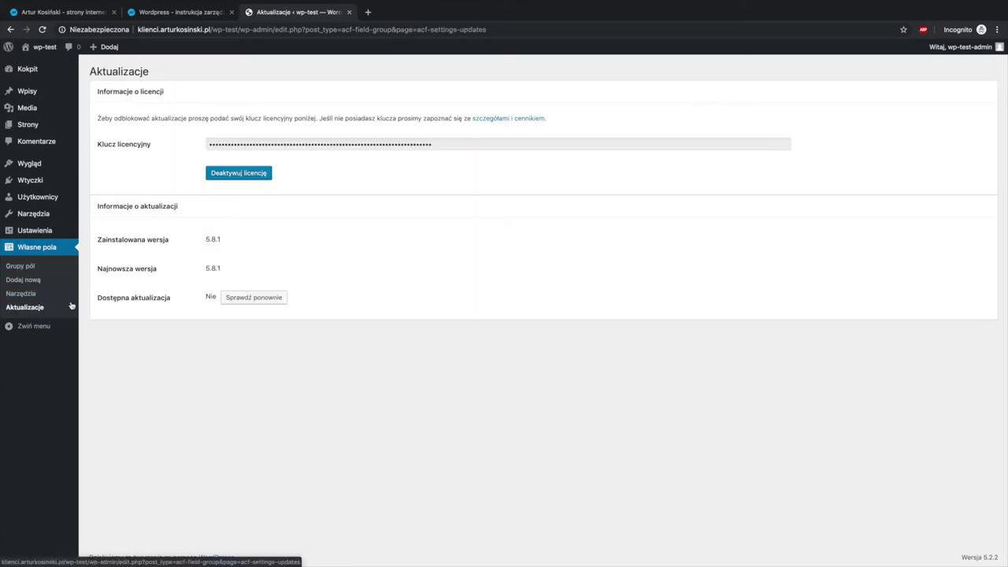
pyautogui.moveTo(102, 146); pyautogui.dragTo(229, 146)
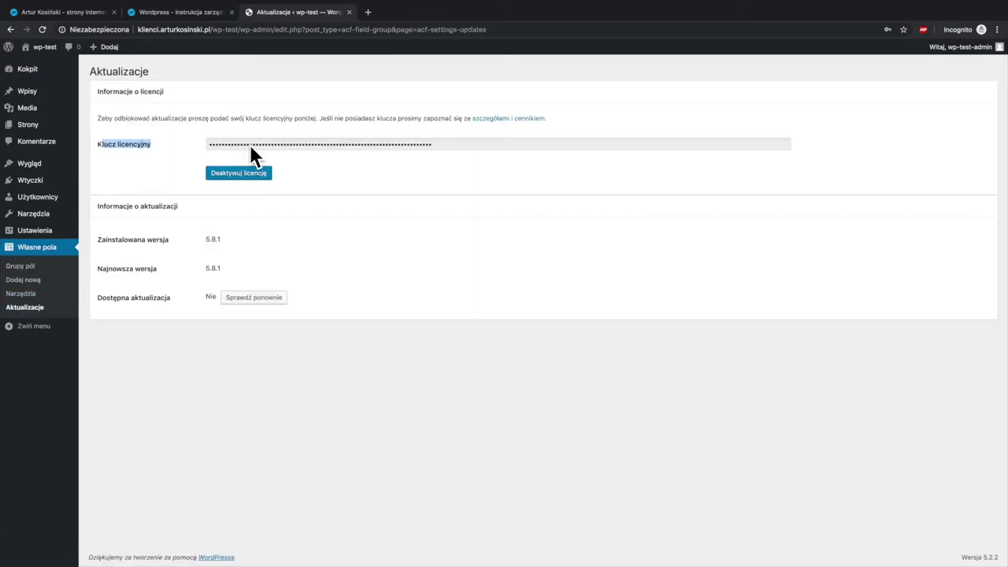
pyautogui.click(326, 140)
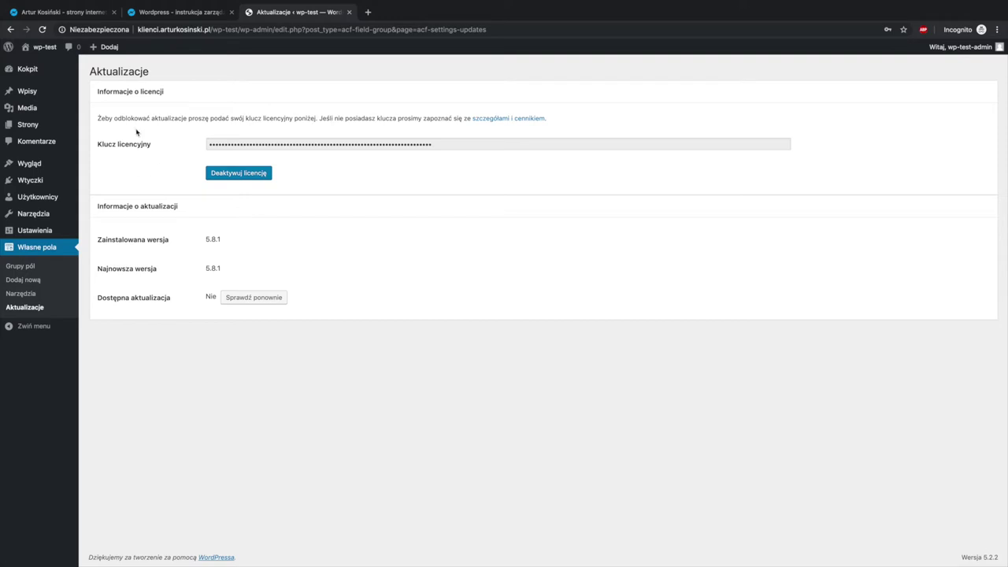
pyautogui.moveTo(43, 76)
pyautogui.moveTo(448, 144); pyautogui.dragTo(192, 144)
pyautogui.click(178, 138)
# - From the dashboard, open the wp-test site in a new tab and view its home page and the "Witaj, świecie!" post
pyautogui.click(24, 71)
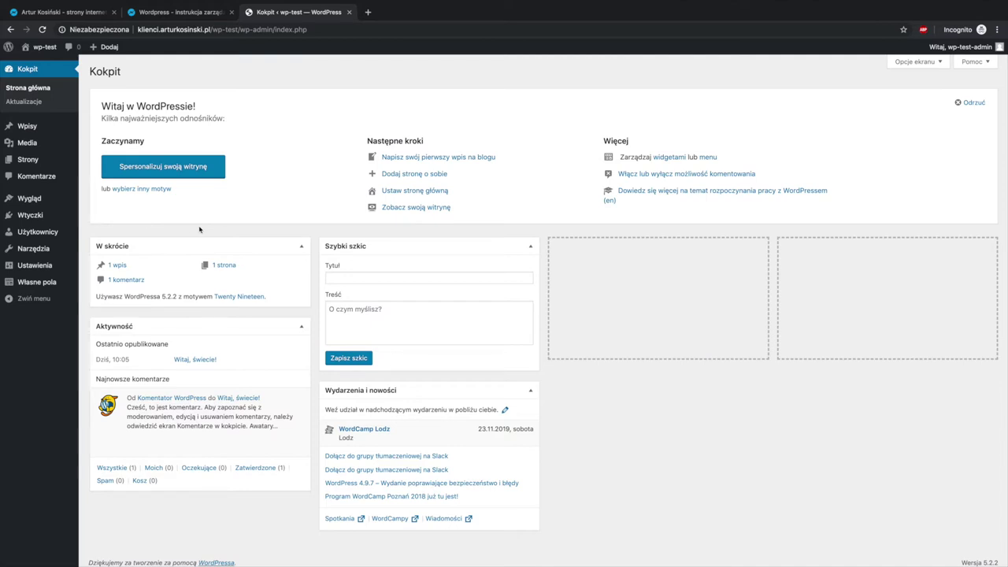
pyautogui.rightClick(46, 45)
pyautogui.click(64, 51)
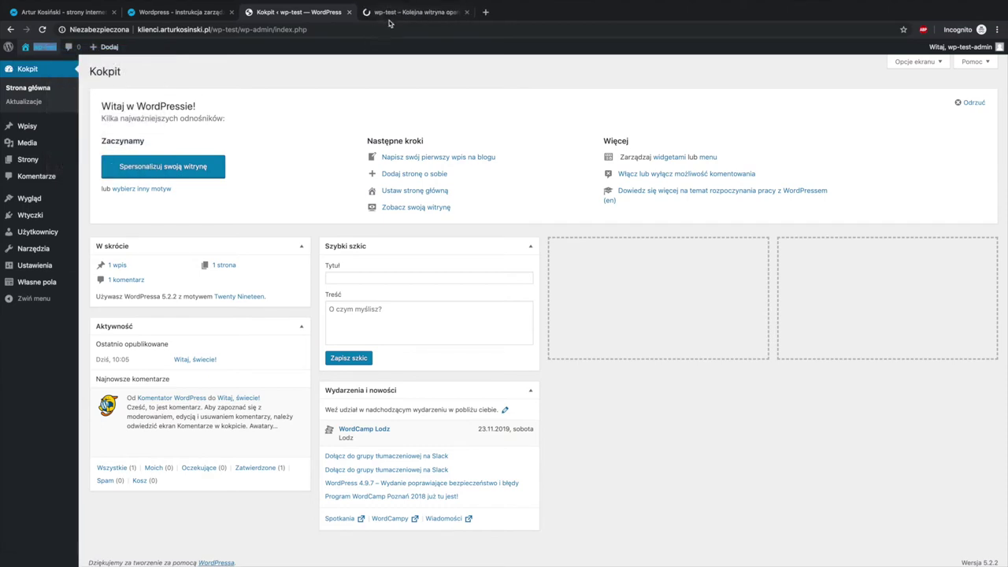
pyautogui.hotkey('ctrl', 'Tab')
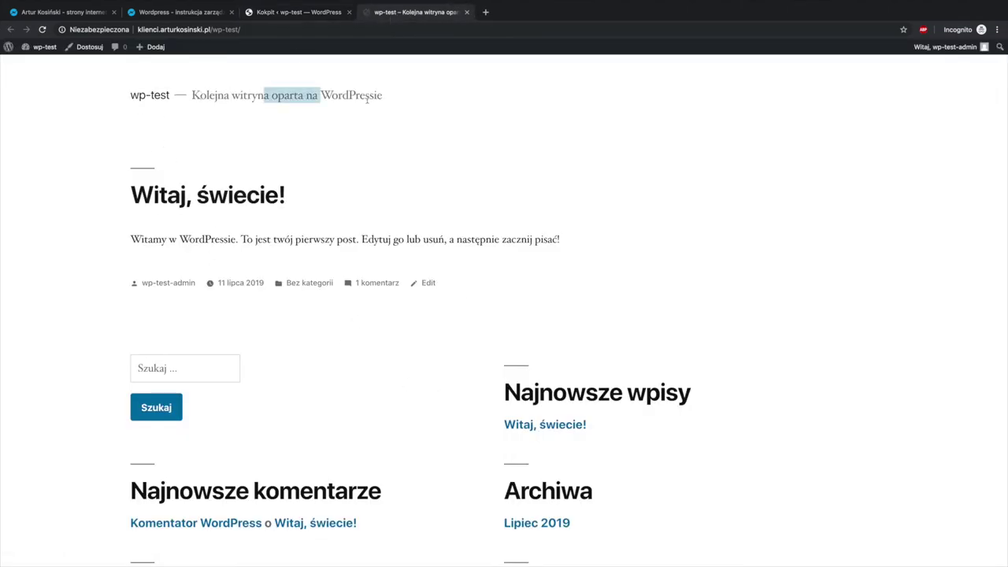
pyautogui.scroll(-5, 218, 329)
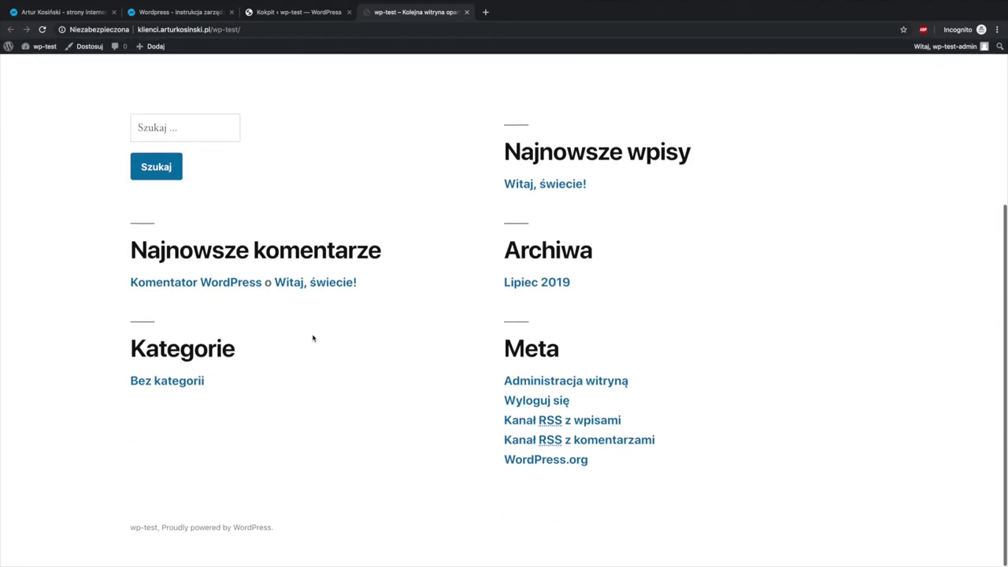
pyautogui.scroll(3, 313, 339)
pyautogui.scroll(2, 312, 338)
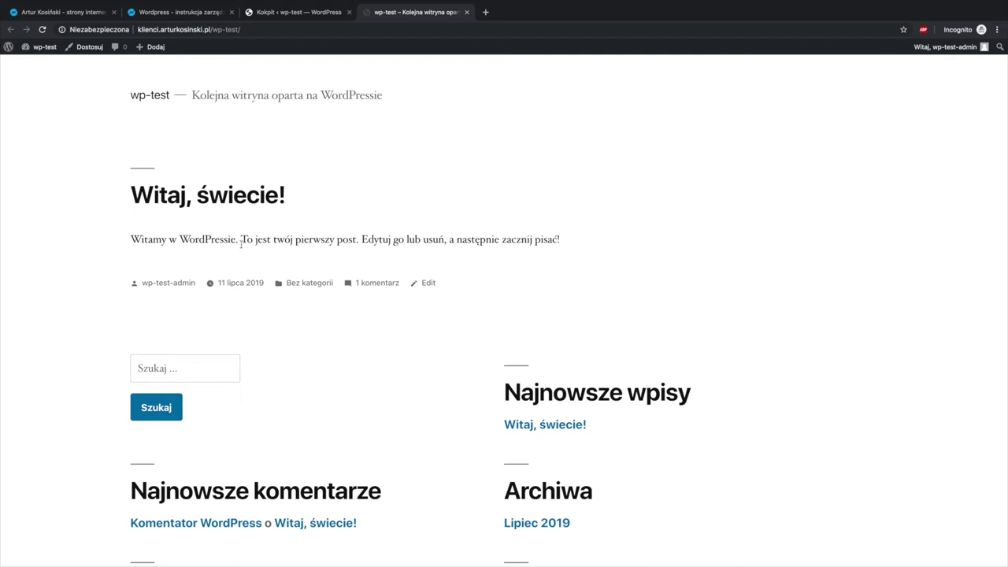
pyautogui.click(526, 426)
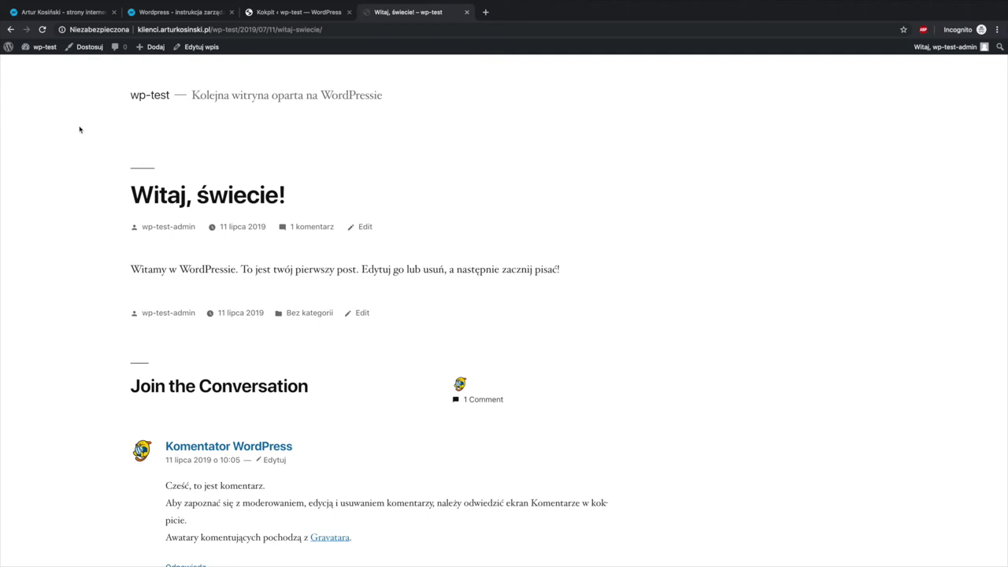
# - Return from the post to the site's dashboard and open the list of pages (Strony)
pyautogui.click(37, 63)
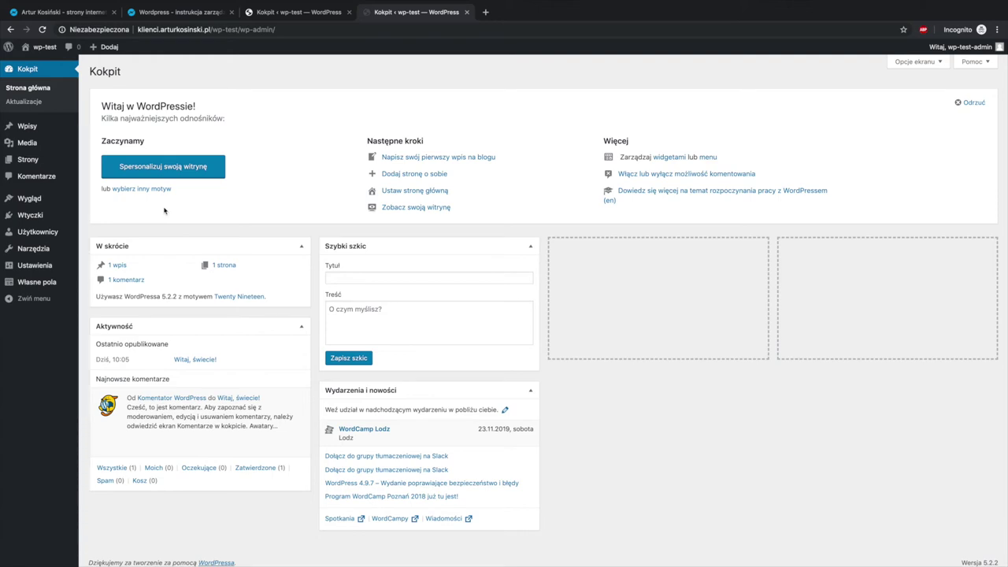
pyautogui.click(45, 161)
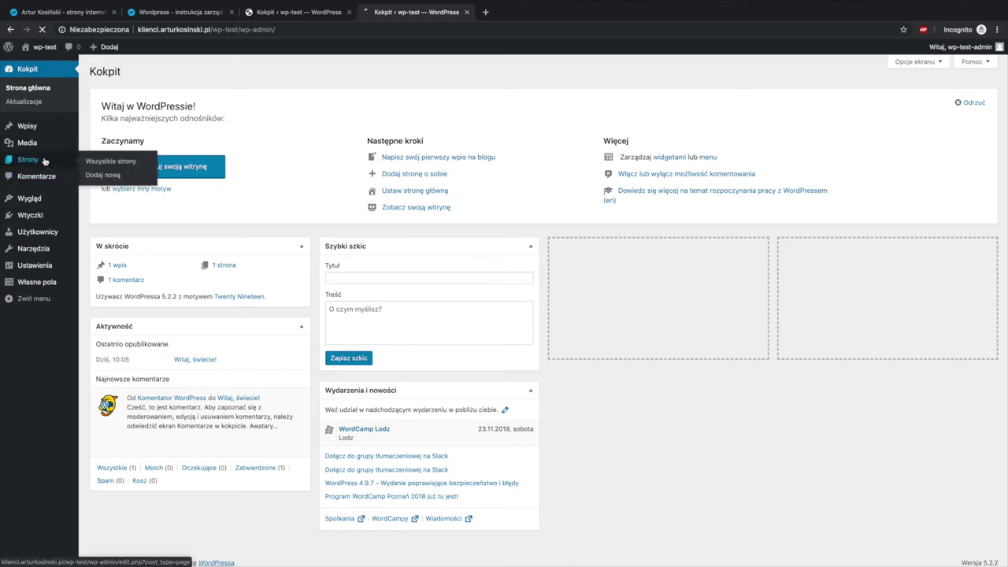